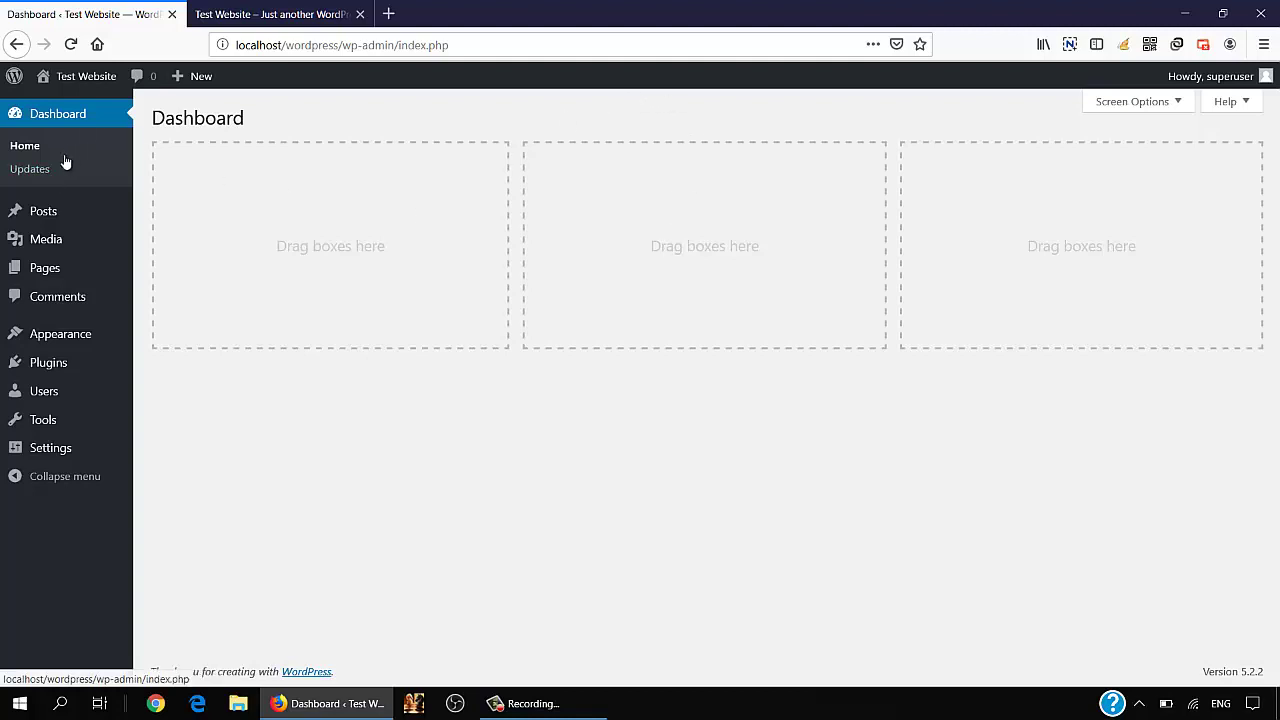
Open the list of installed themes in the site administration
mouse_move(47, 342)
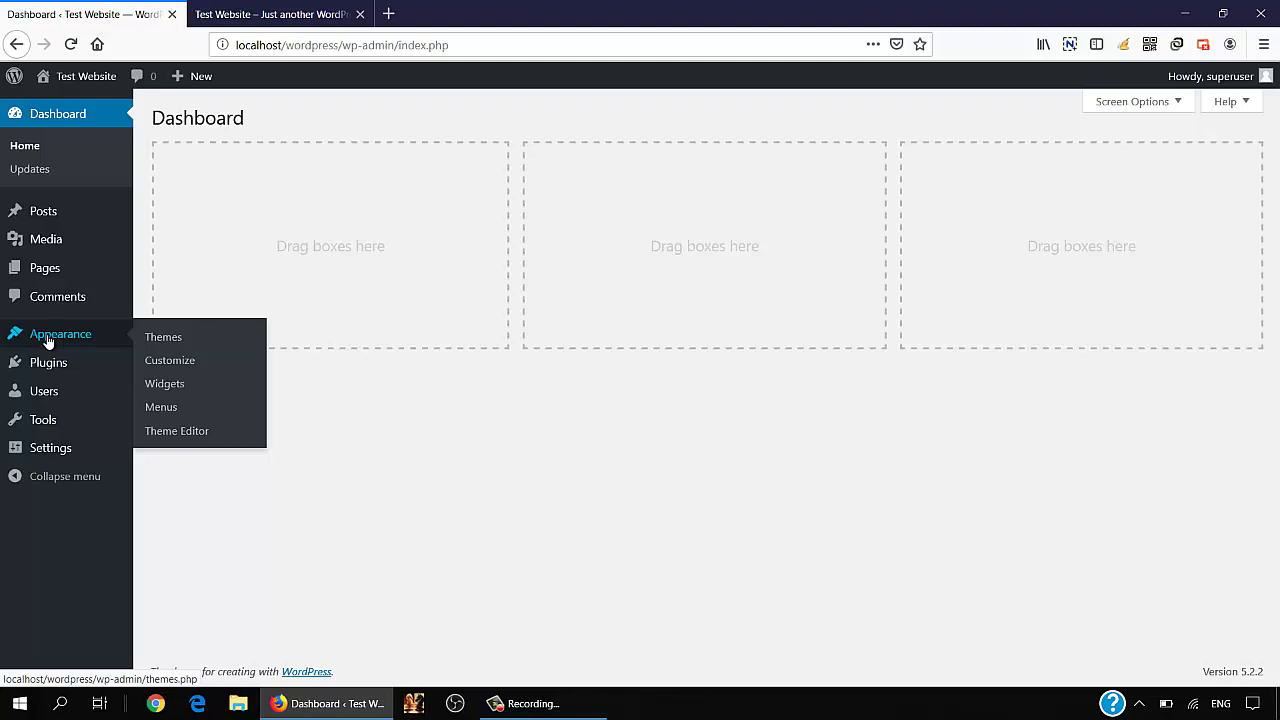
click(163, 337)
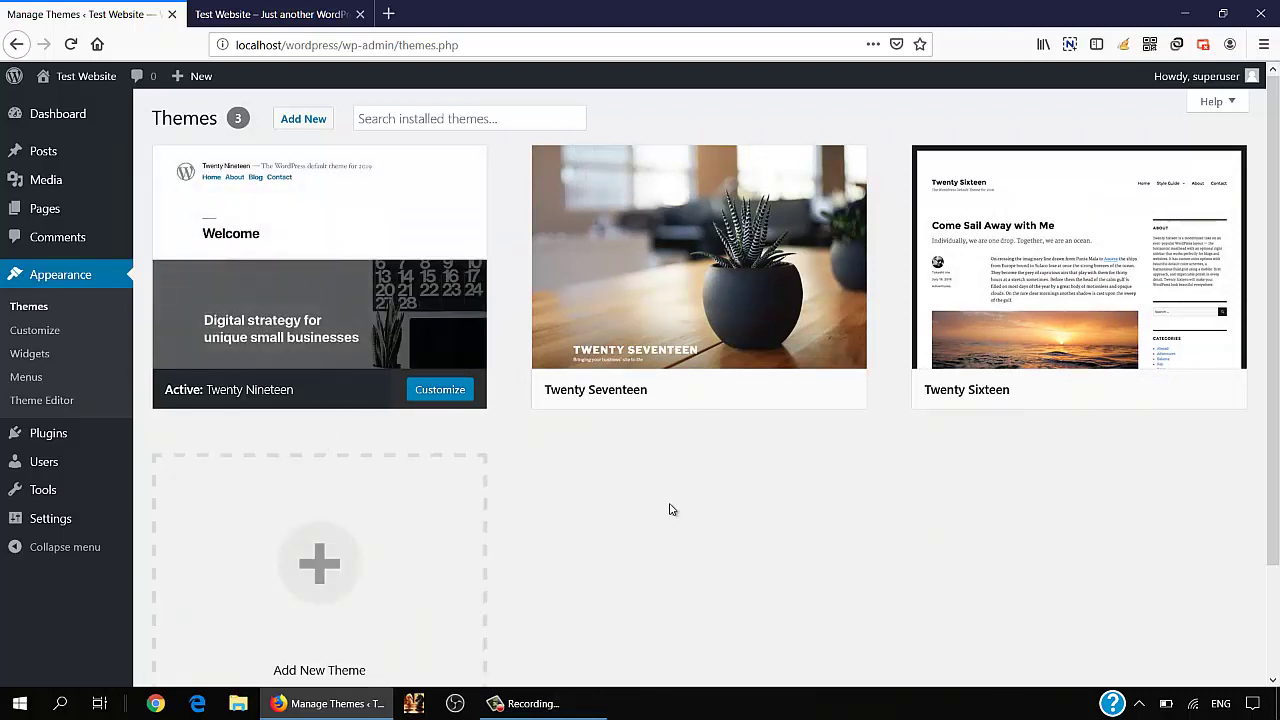
mouse_move(446, 364)
mouse_move(280, 400)
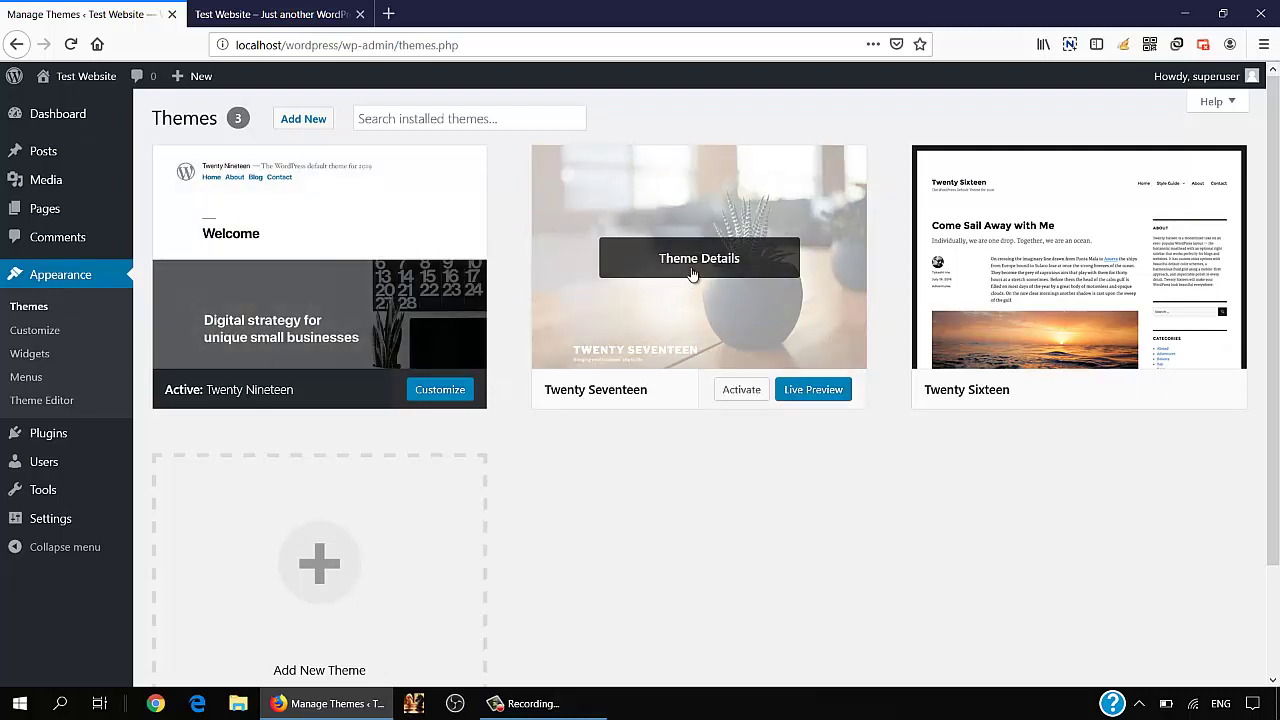
Open the Twenty Seventeen theme's details and look over its live preview of the home page
click(690, 272)
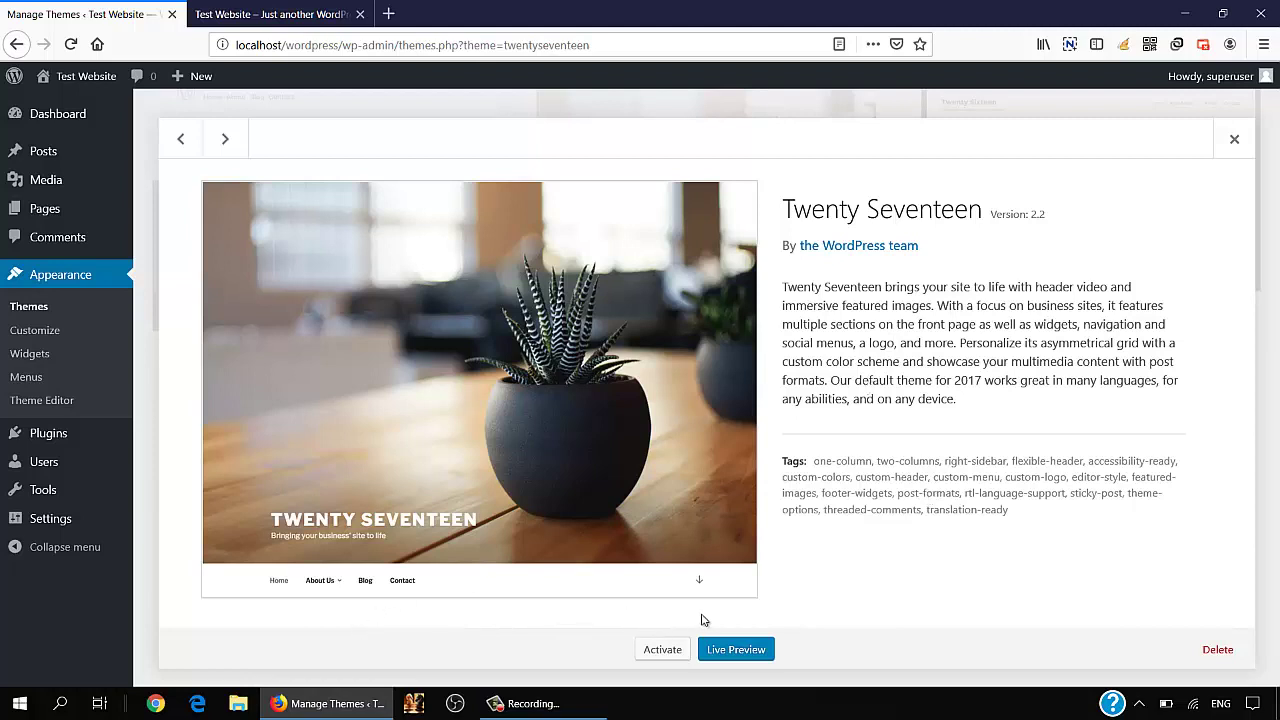
click(746, 652)
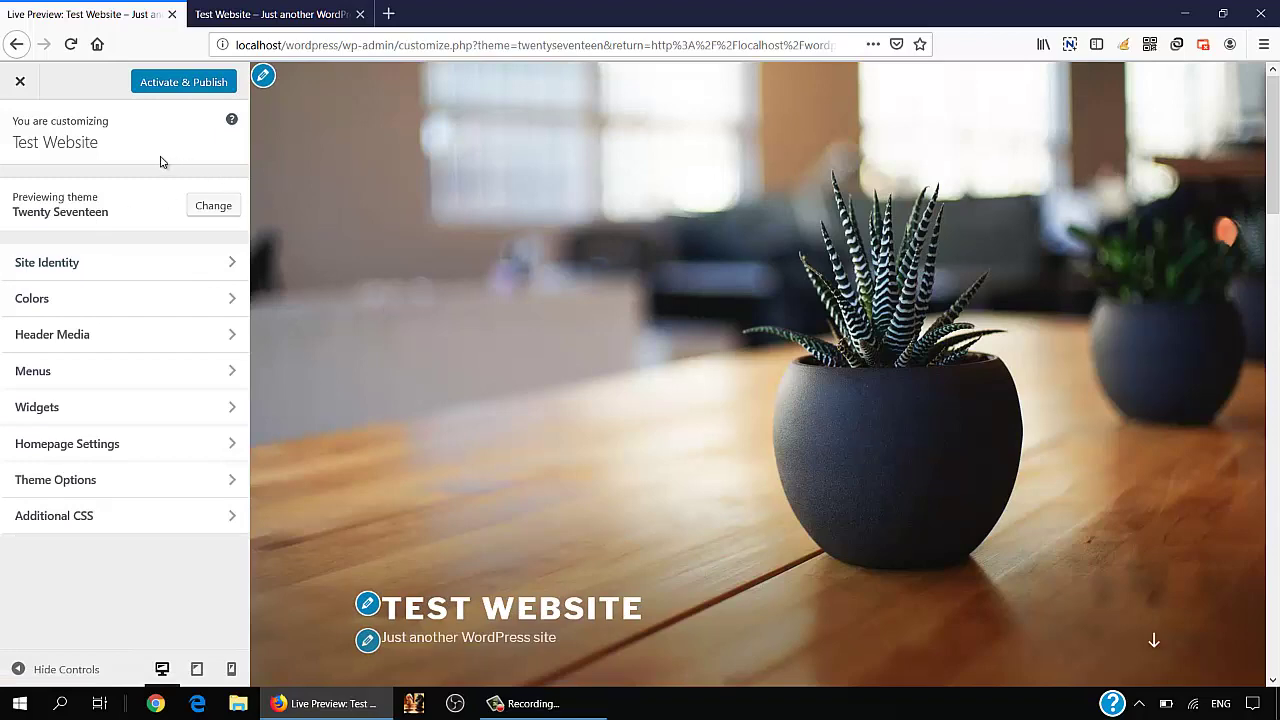
scroll(674, 430, down, 2)
scroll(674, 430, down, 1)
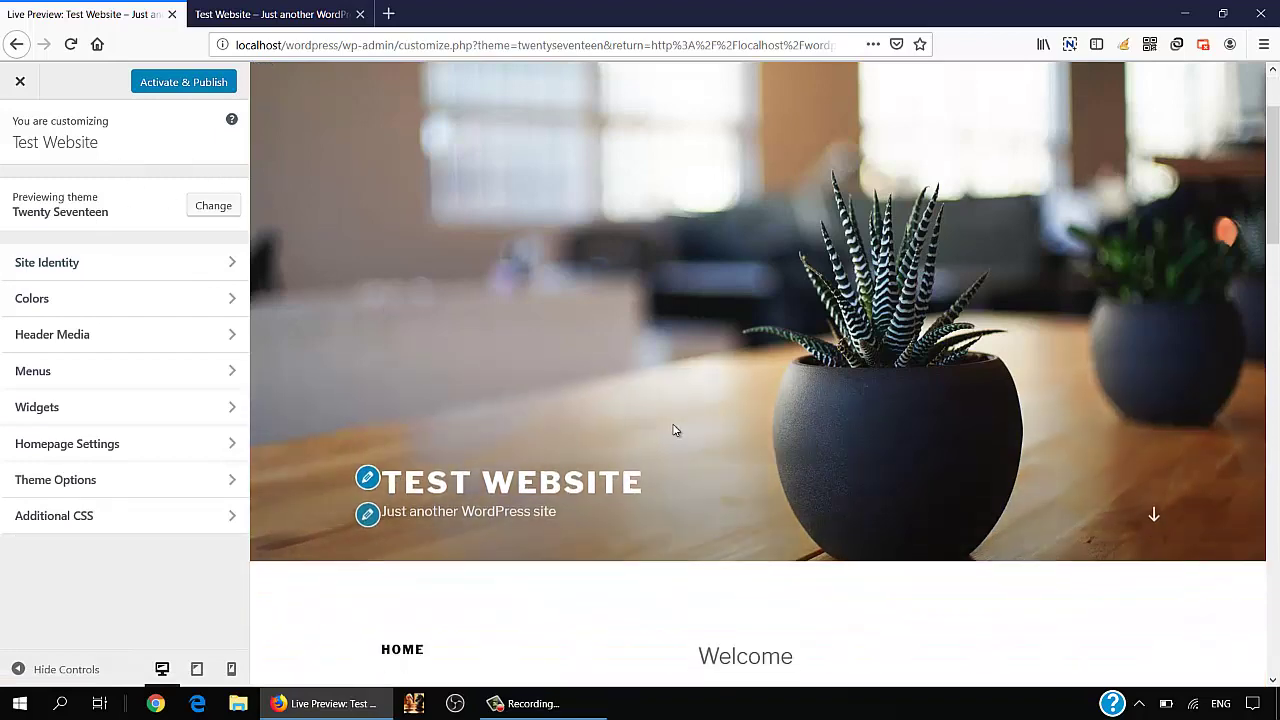
scroll(674, 430, down, 5)
scroll(674, 430, up, 5)
Look over the live site's home page in its current theme to compare it with the preview
click(287, 14)
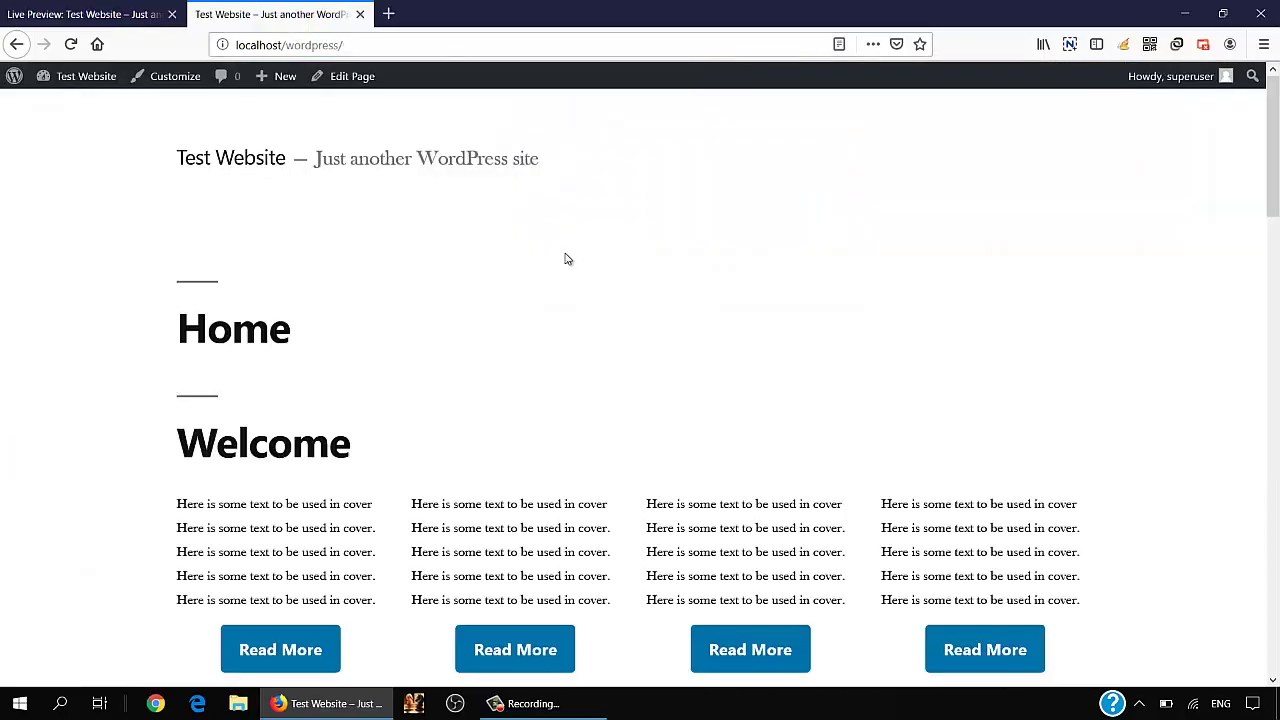
scroll(567, 265, down, 3)
scroll(566, 263, down, 8)
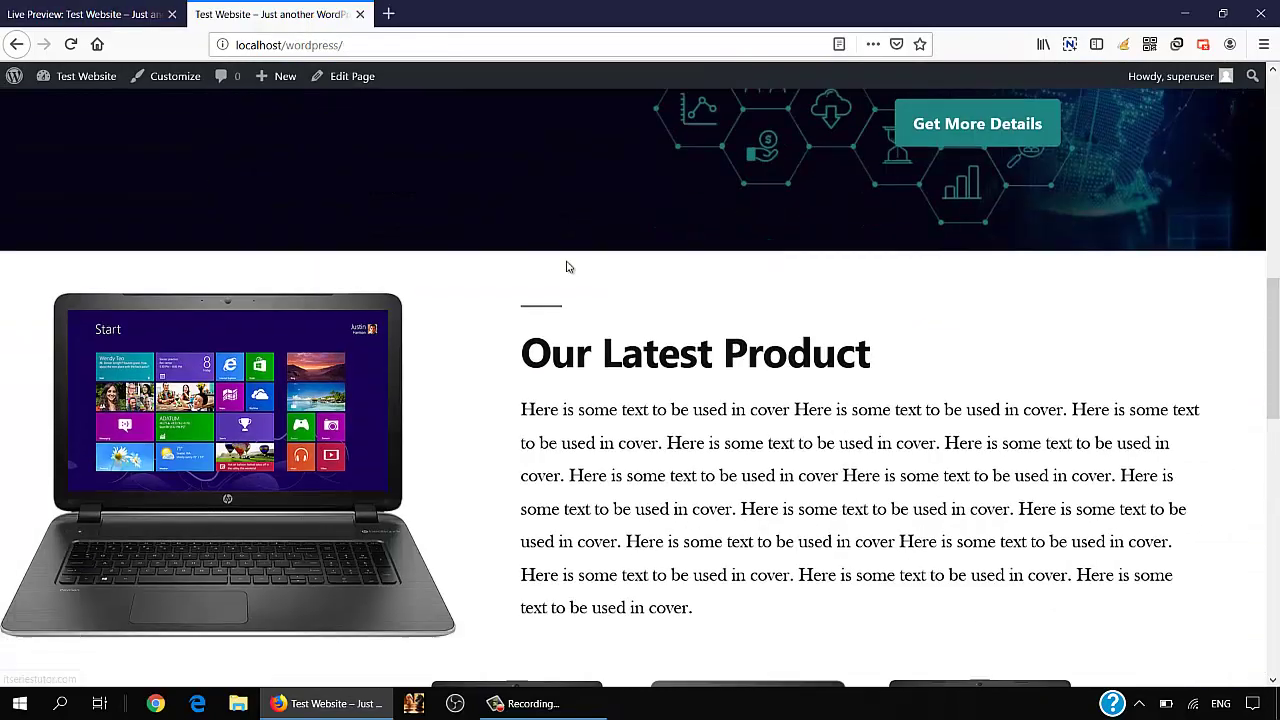
Examine the full home page in the Twenty Seventeen preview, down to the laptop price table, and close the preview and theme details
key(ctrl+Tab)
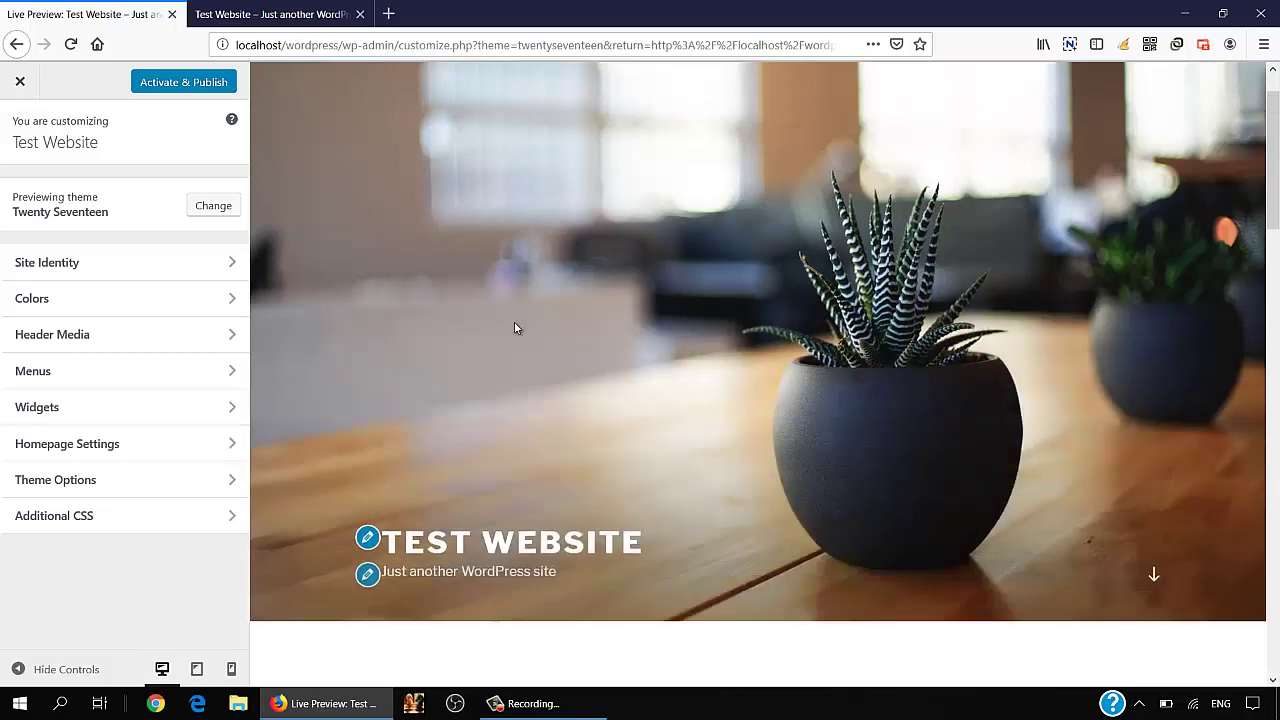
scroll(834, 457, down, 2)
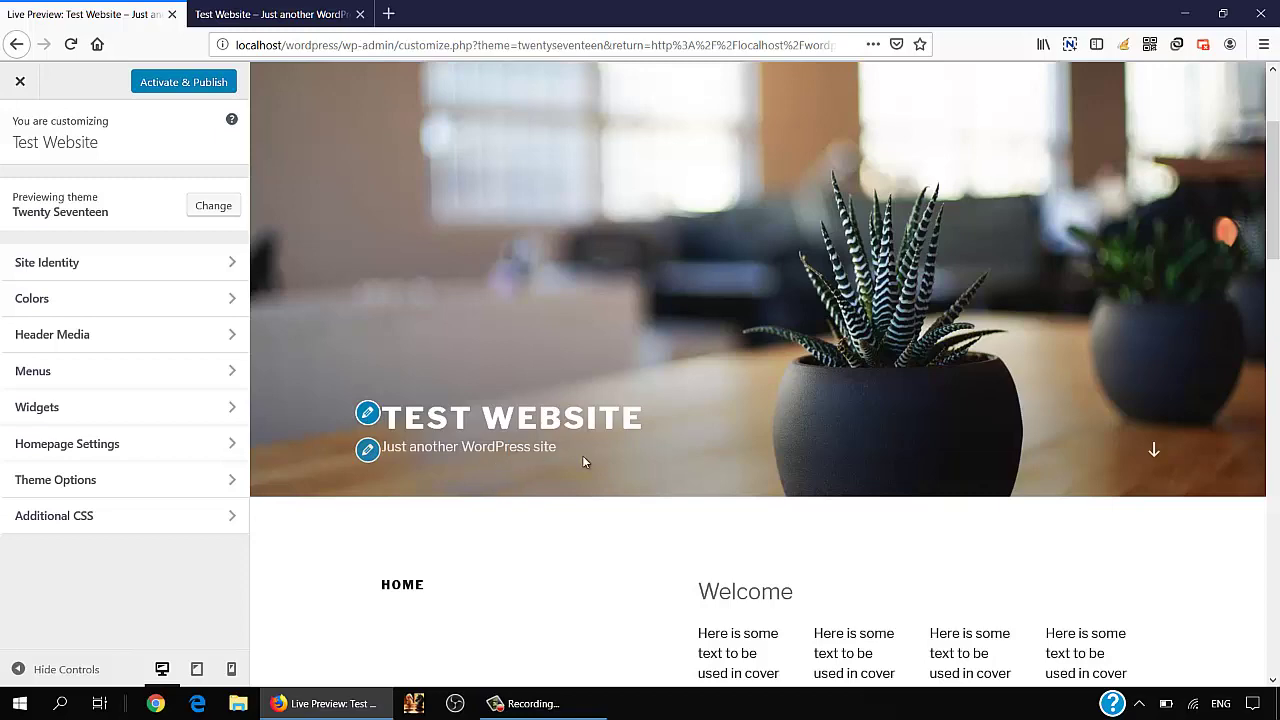
scroll(585, 457, down, 3)
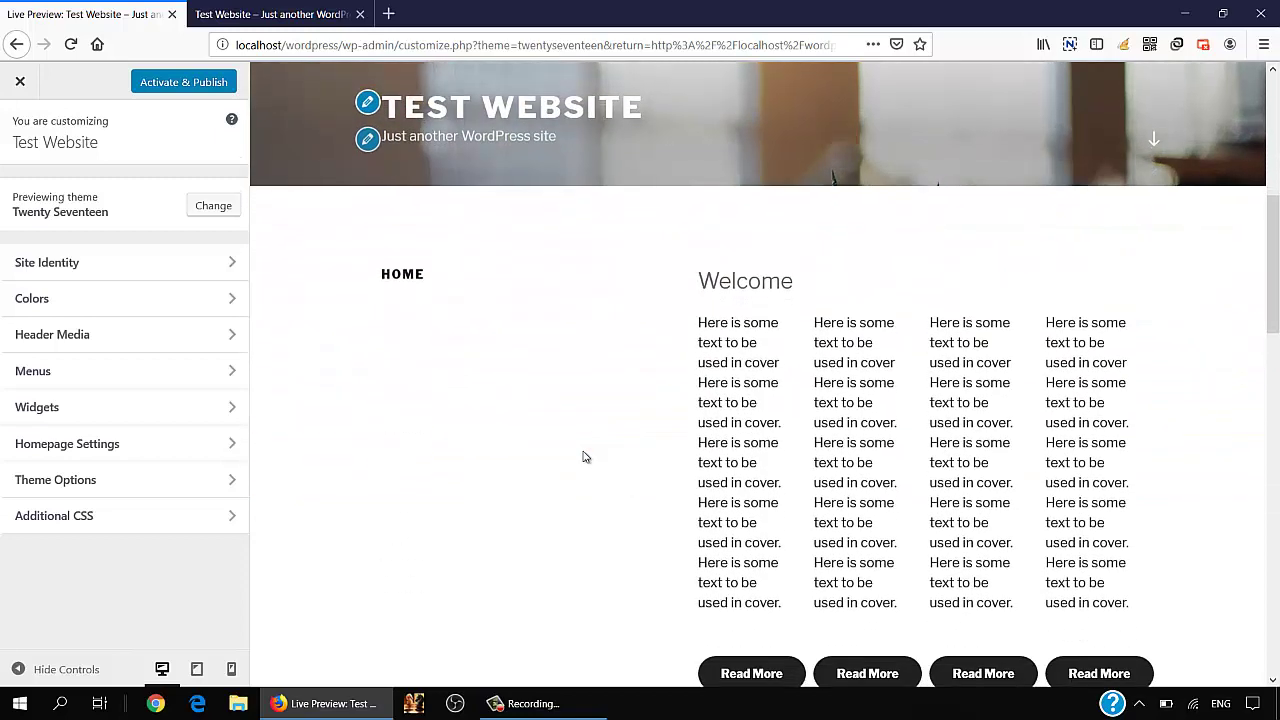
scroll(585, 457, down, 2)
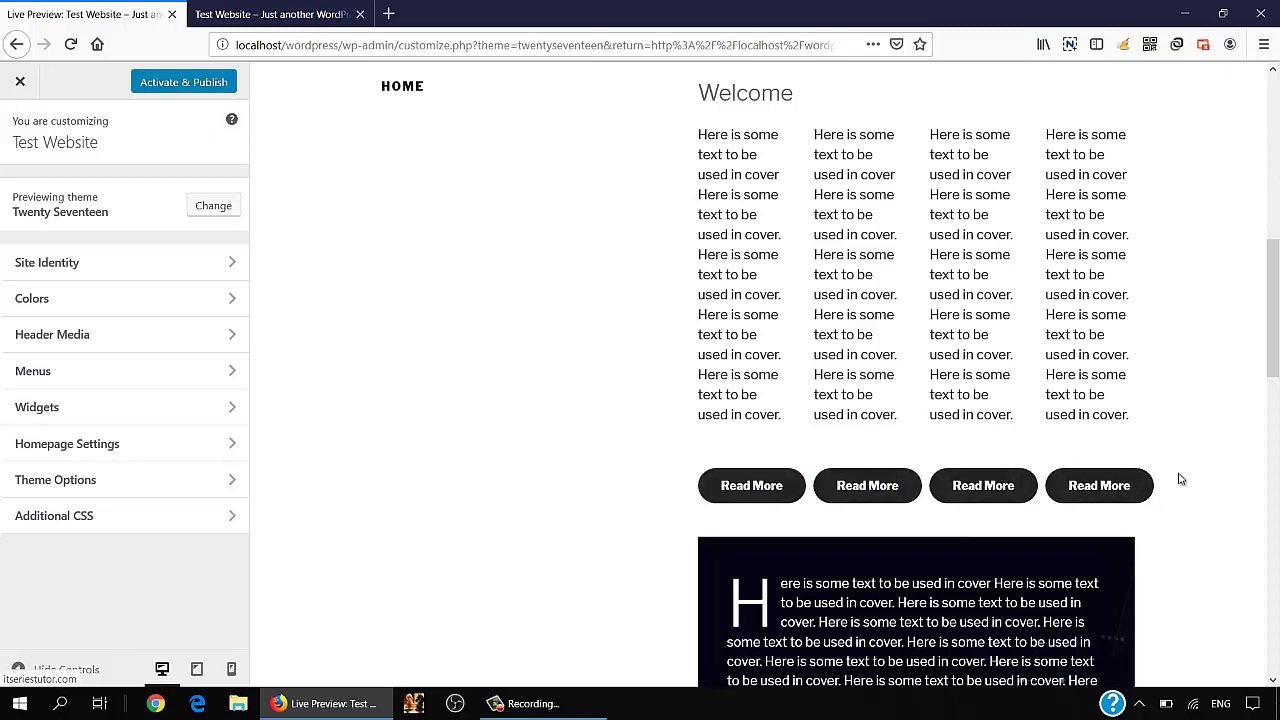
scroll(1179, 479, down, 6)
scroll(1179, 479, down, 7)
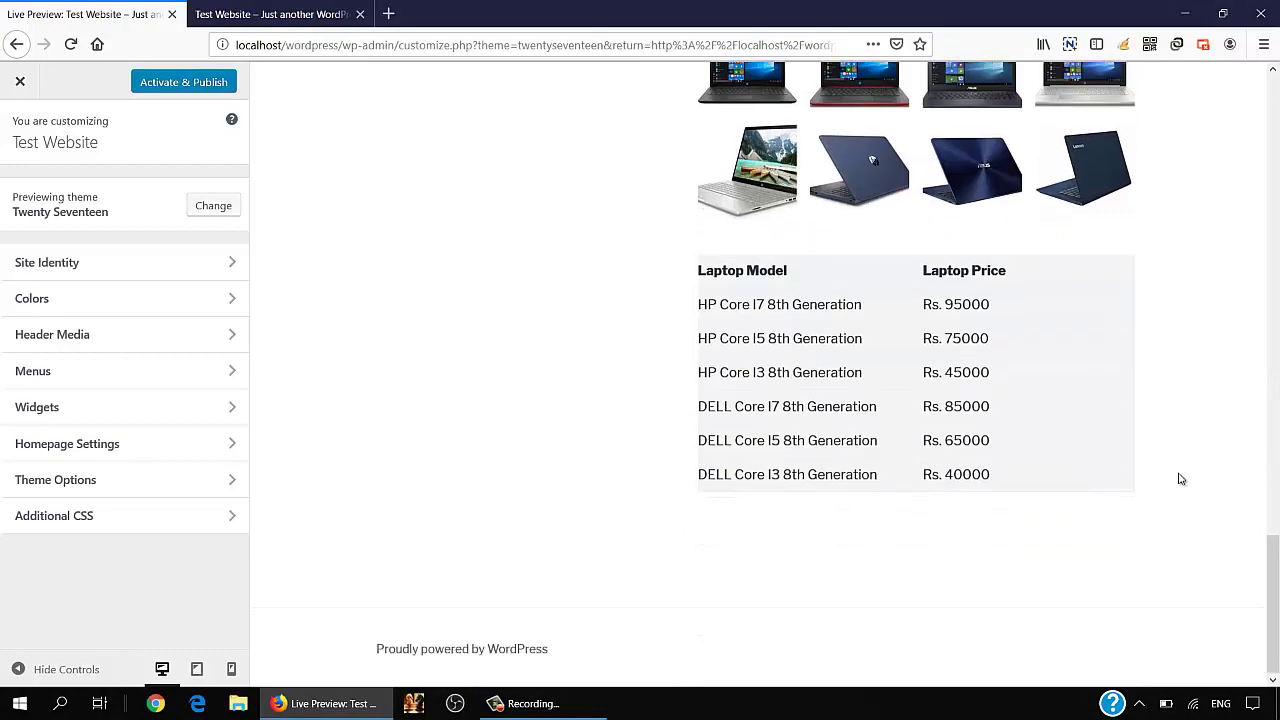
scroll(1179, 479, up, 15)
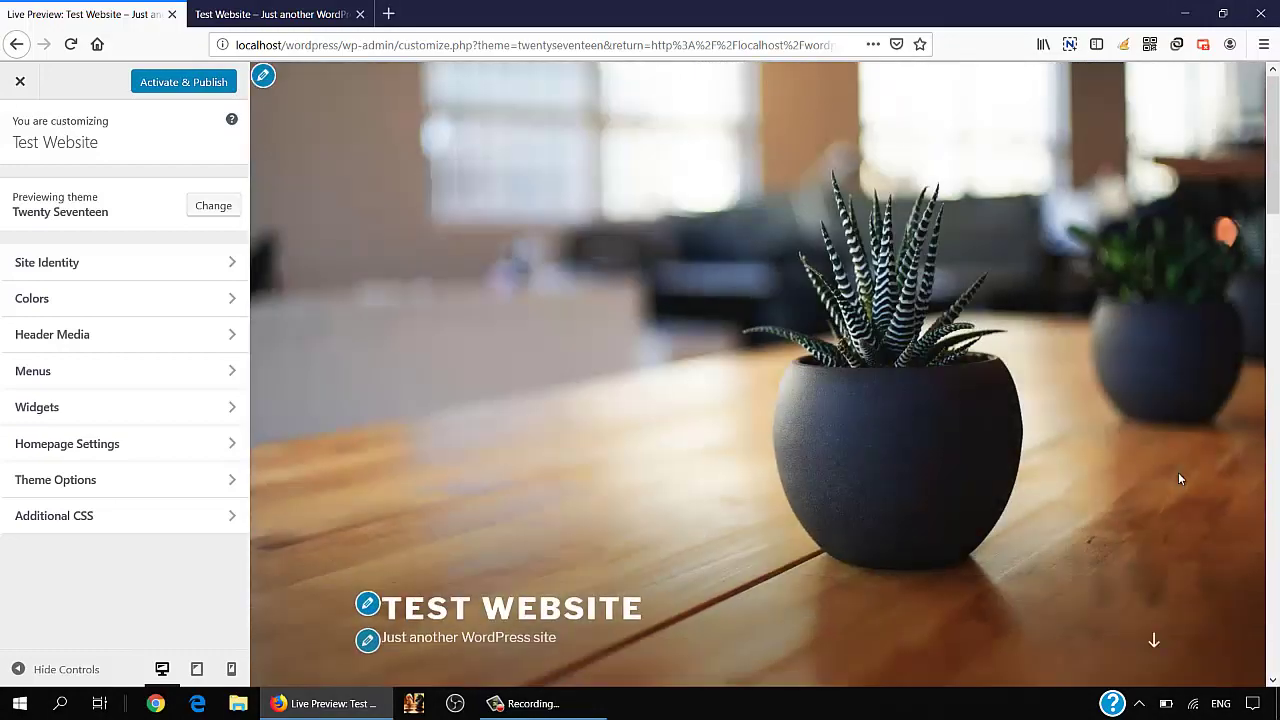
scroll(937, 498, down, 12)
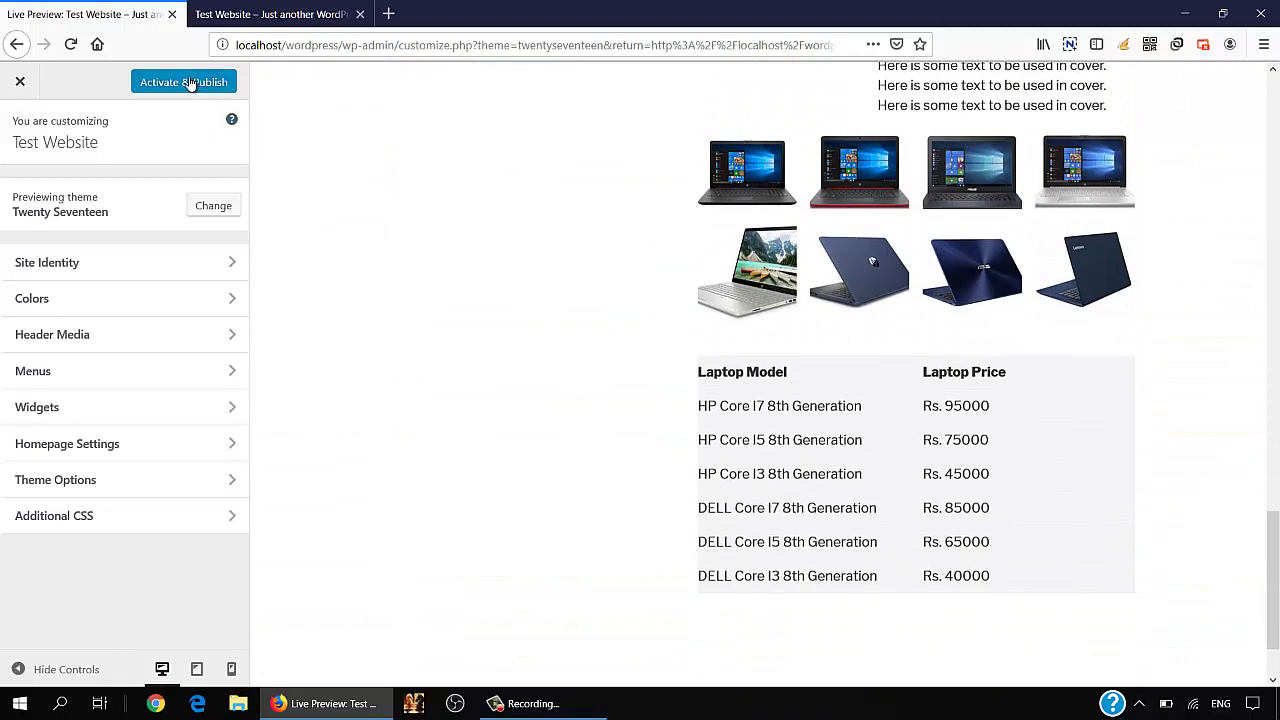
click(23, 84)
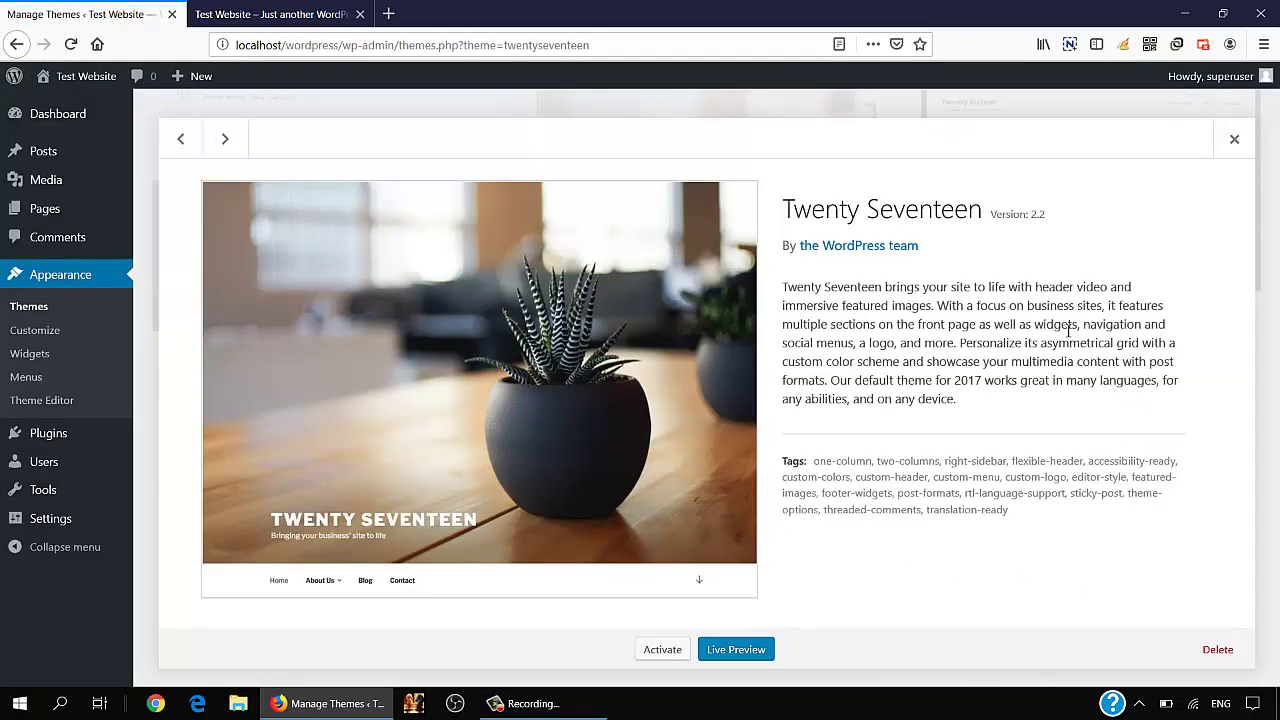
click(1235, 141)
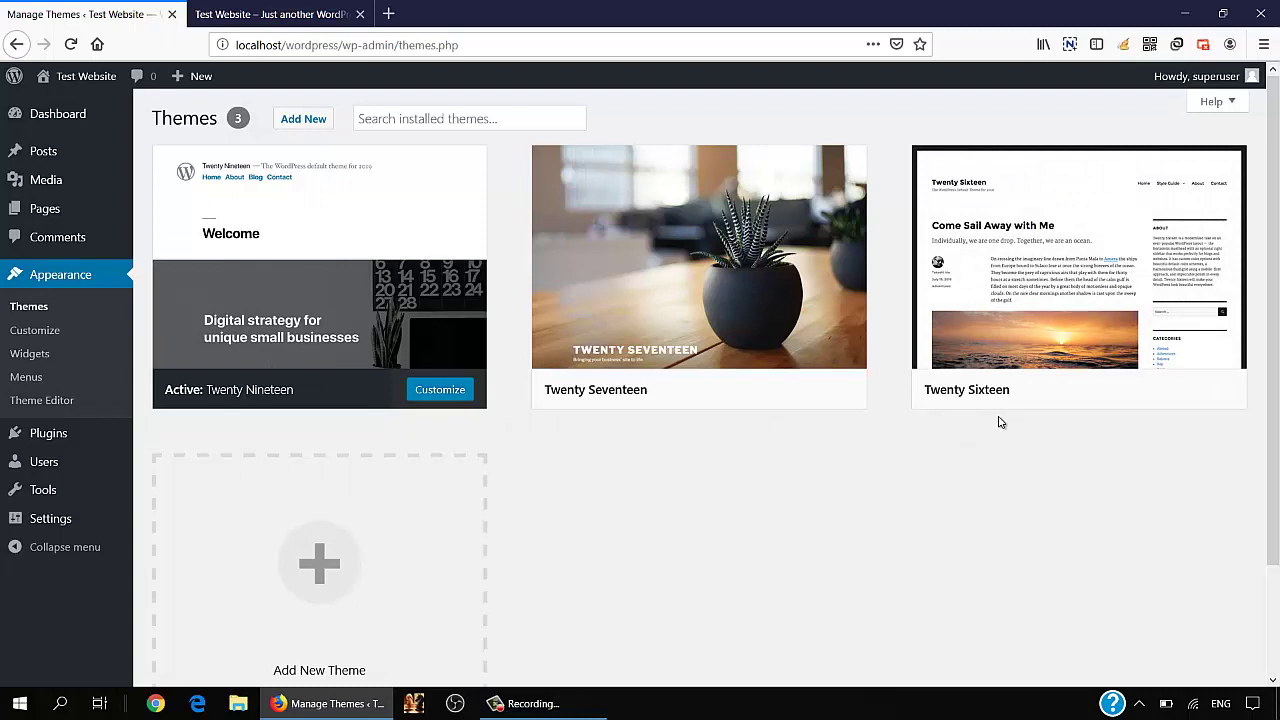
Activate the Twenty Seventeen theme for the site
mouse_move(1085, 310)
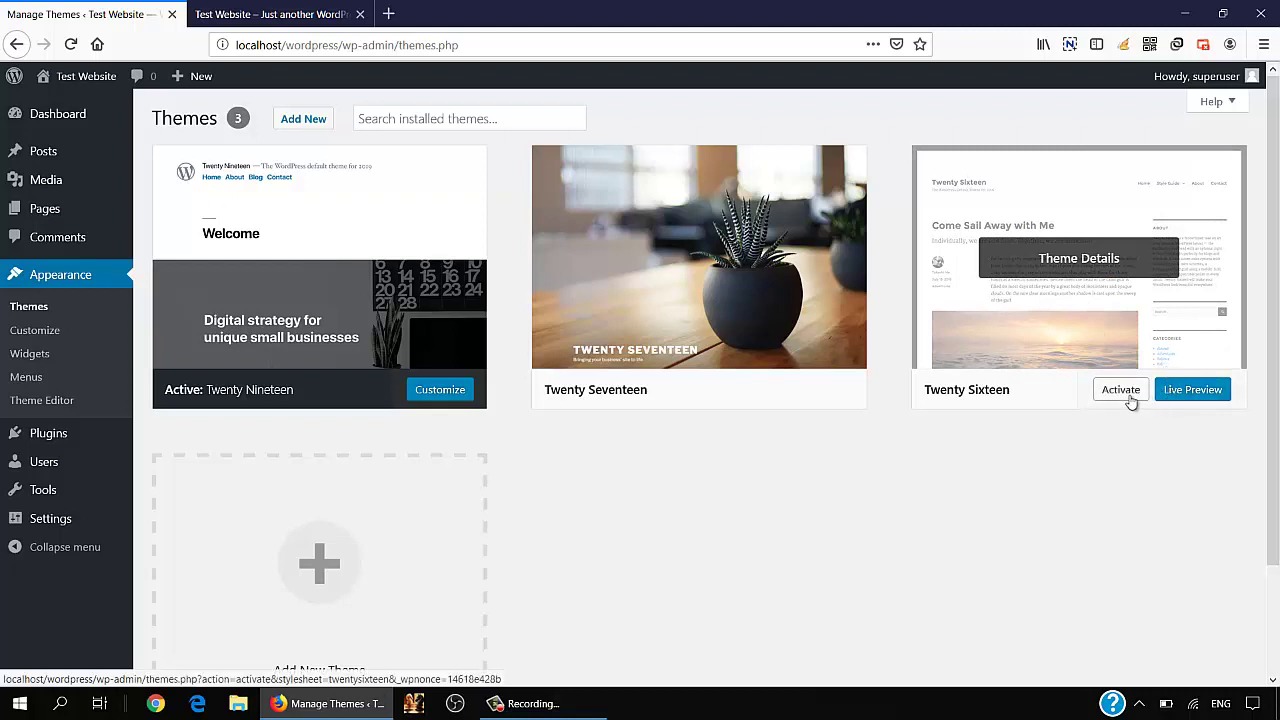
mouse_move(725, 320)
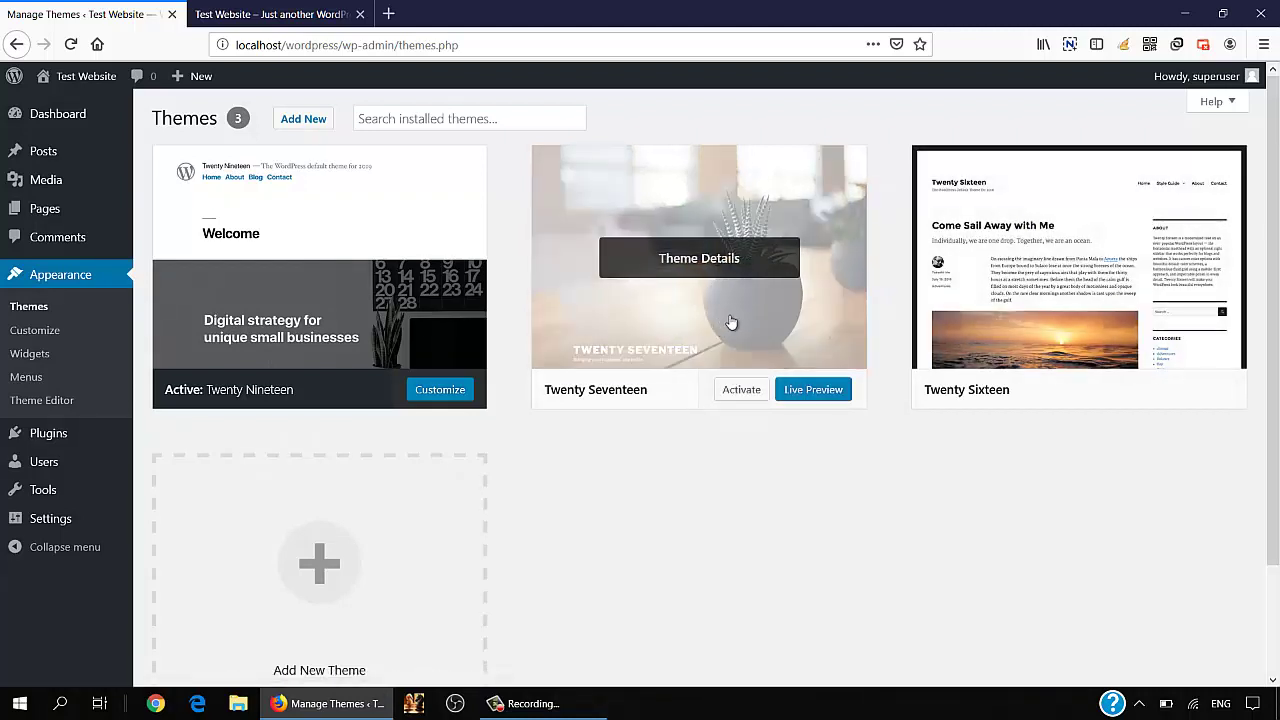
click(742, 390)
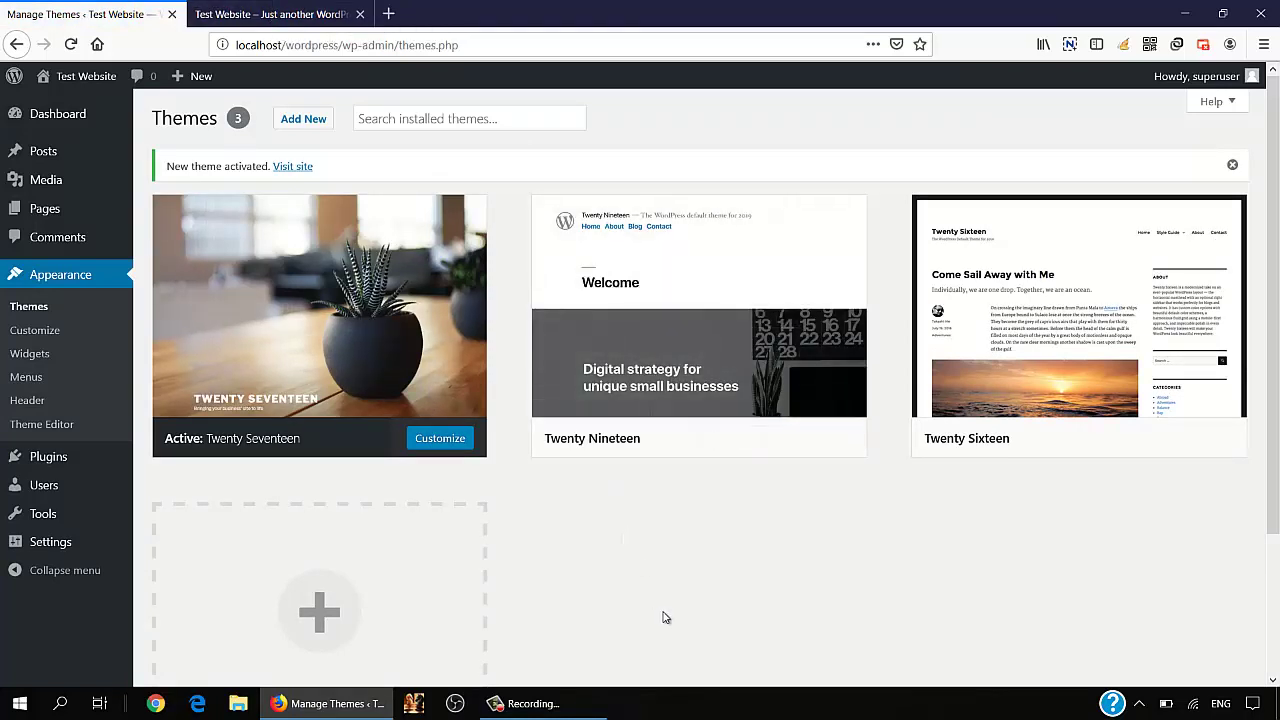
Reload the site's home page, review all its sections in the activated theme, and return to the installed themes
mouse_move(206, 418)
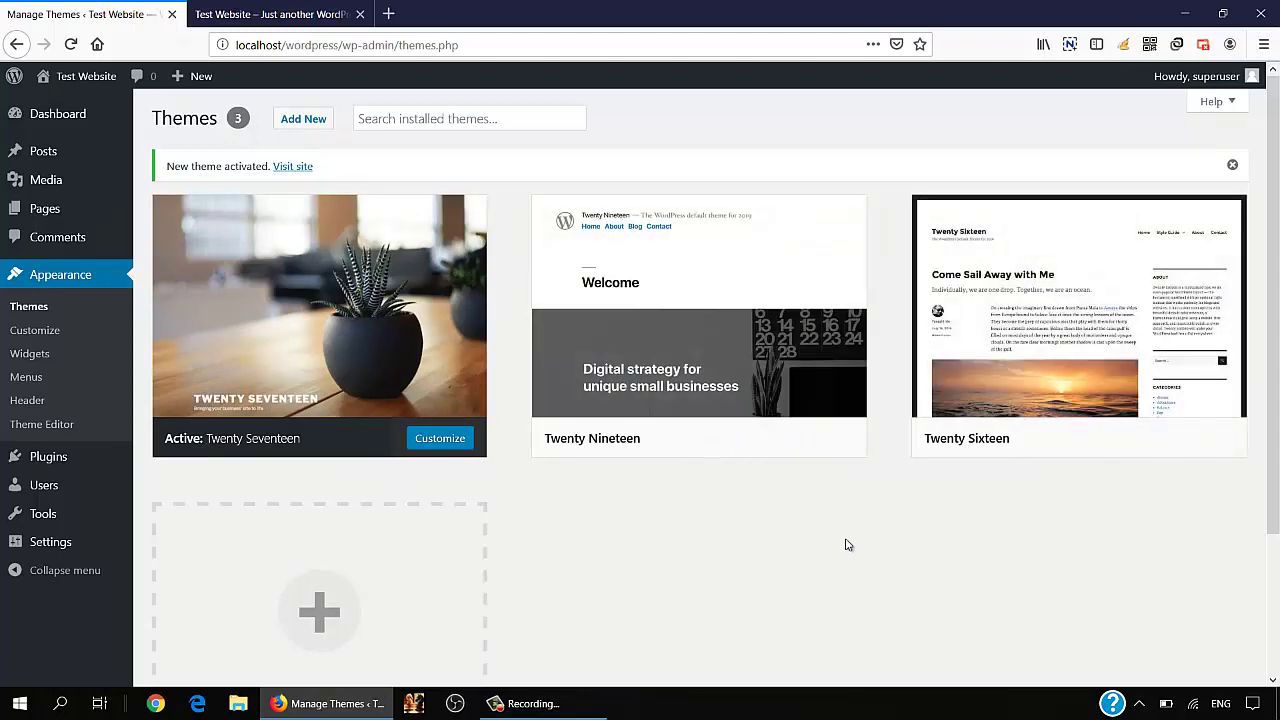
click(270, 14)
click(394, 44)
key(Return)
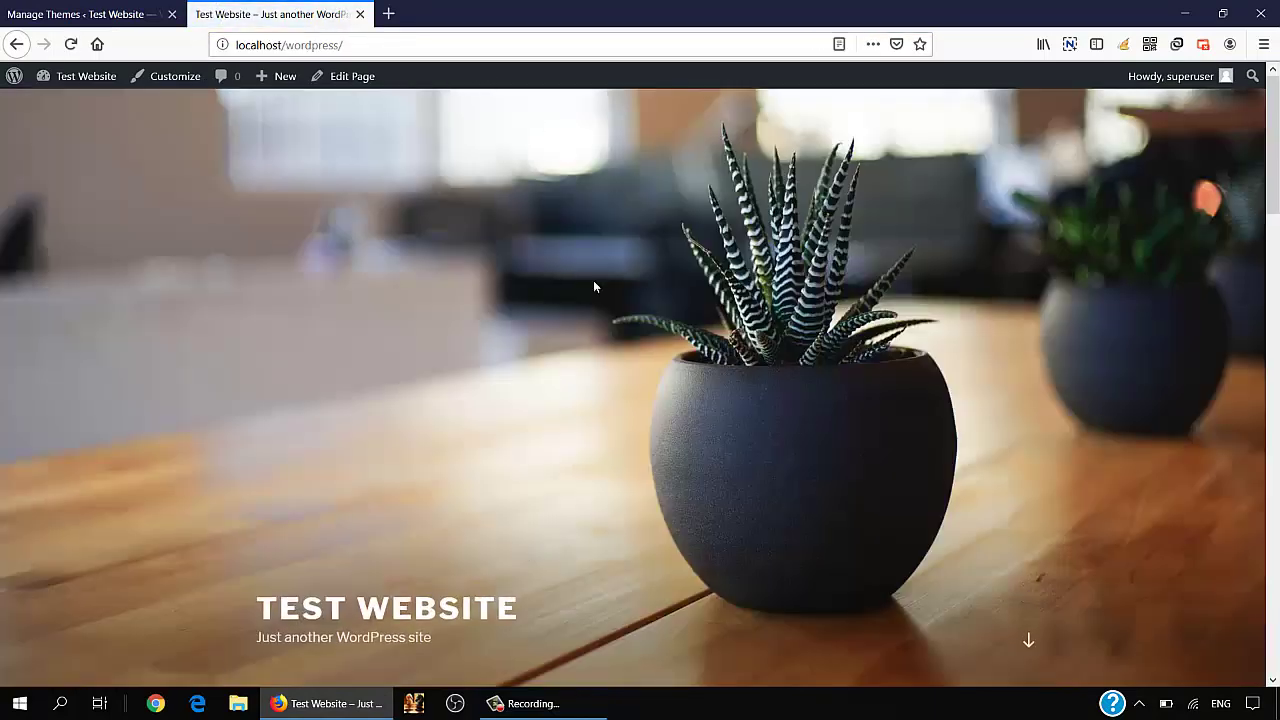
scroll(594, 280, down, 2)
scroll(593, 270, down, 3)
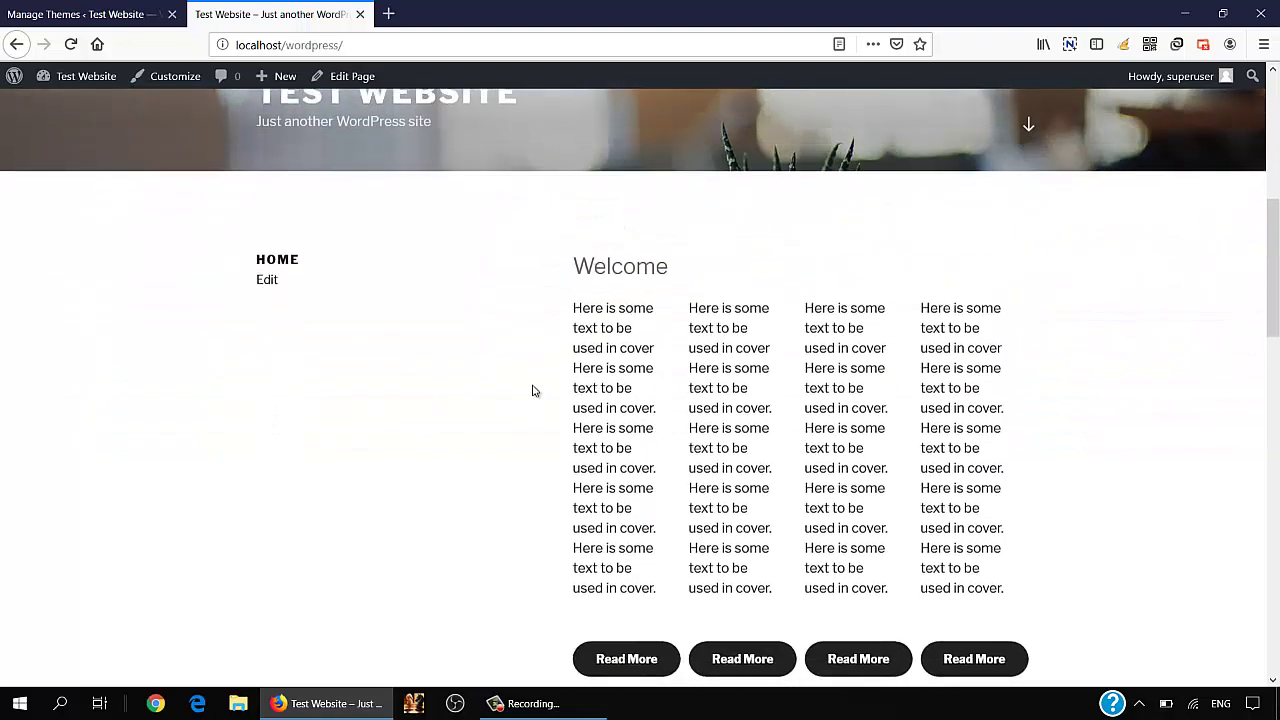
scroll(519, 445, down, 3)
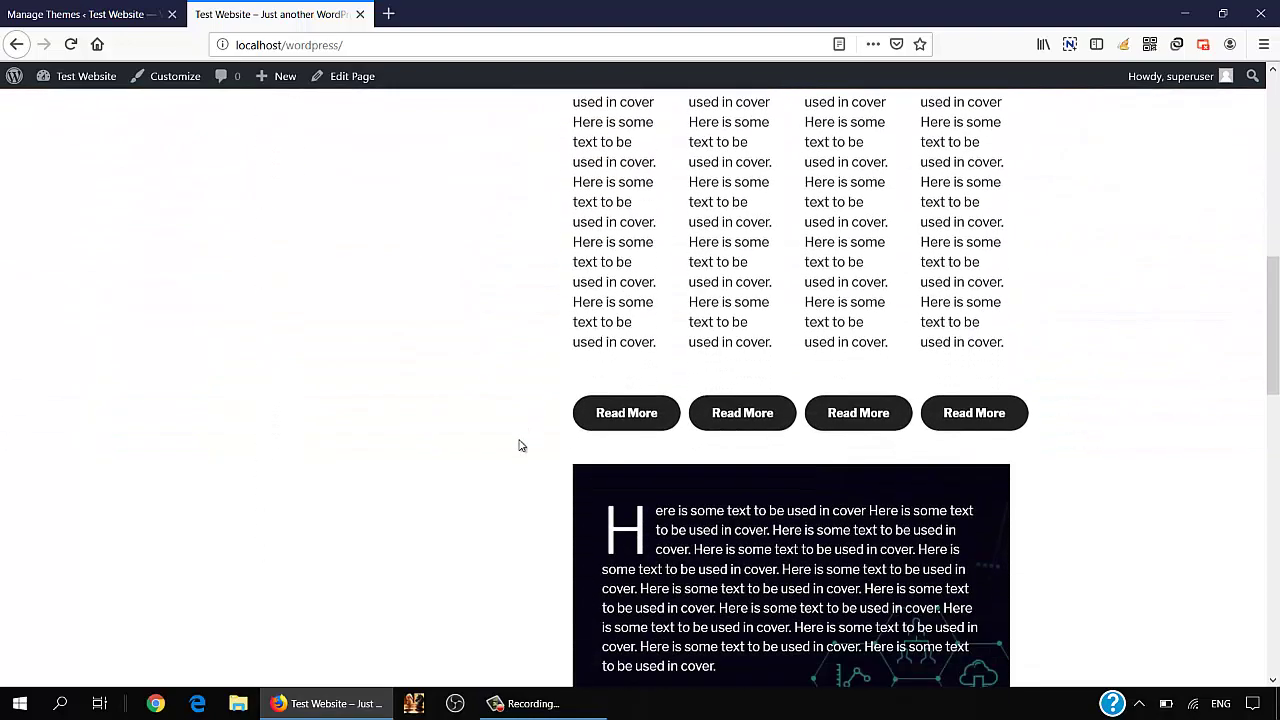
scroll(519, 434, down, 5)
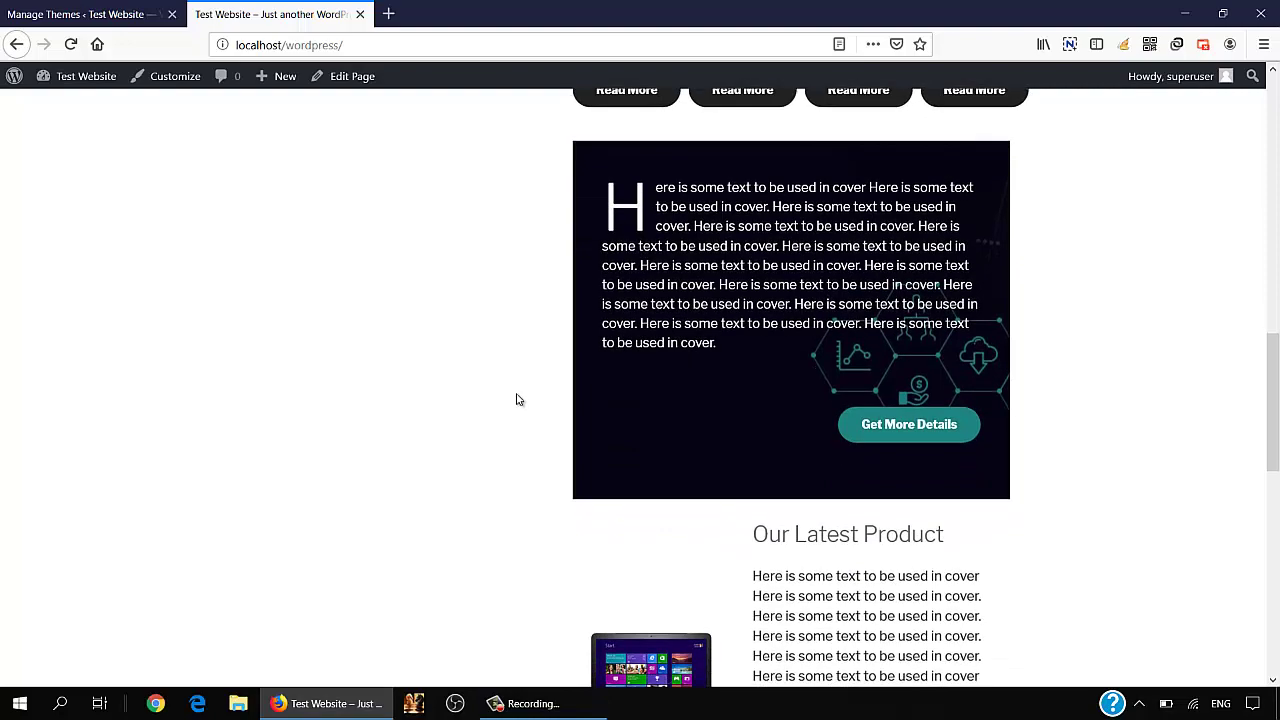
scroll(518, 400, down, 5)
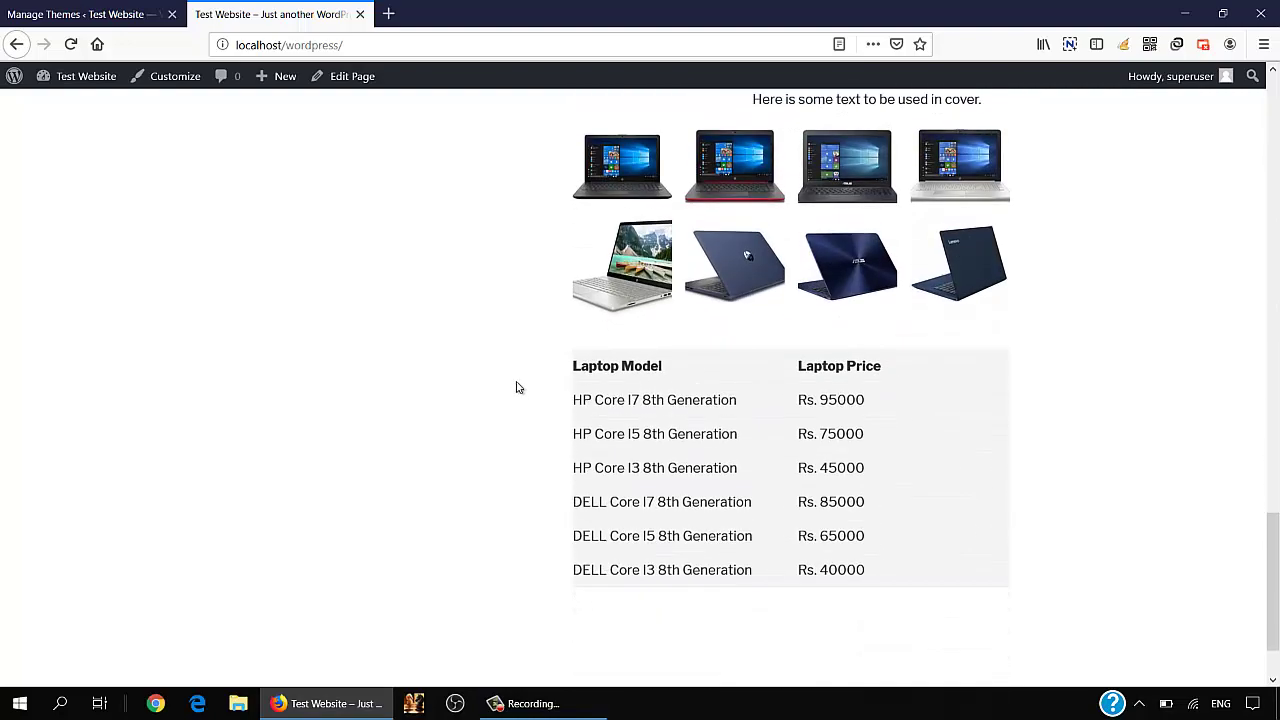
scroll(518, 388, up, 5)
scroll(518, 388, up, 10)
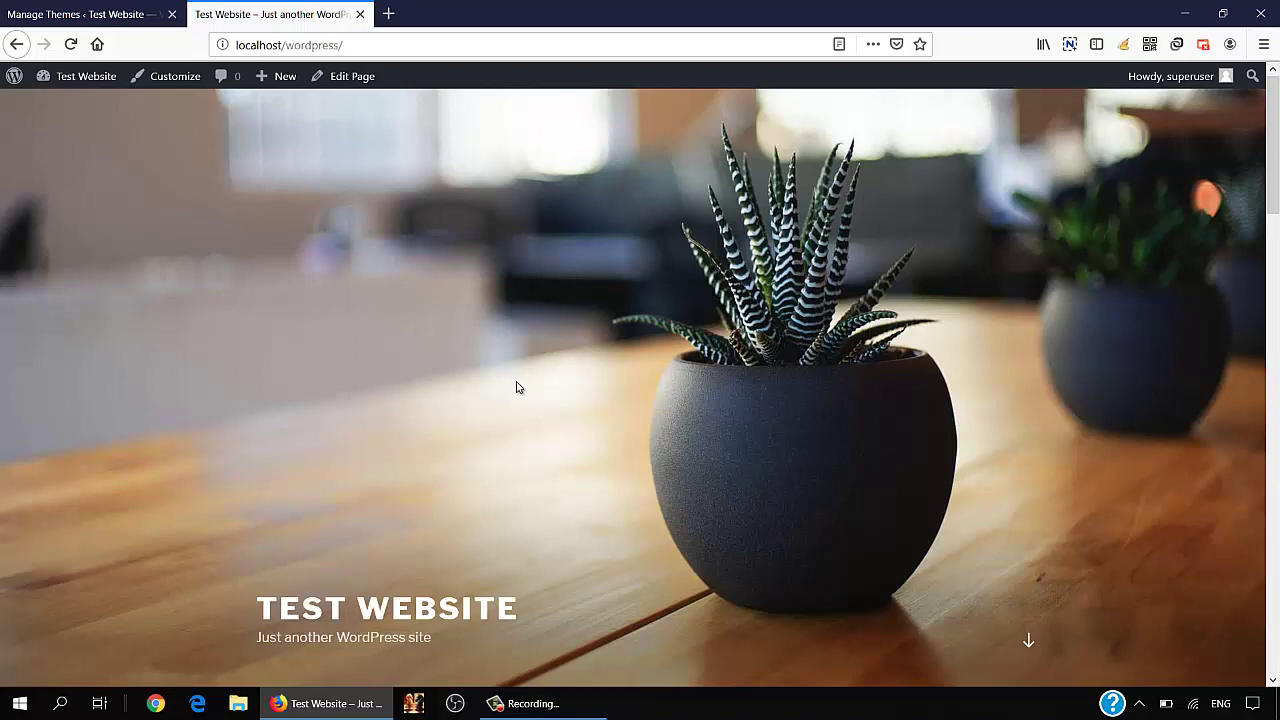
click(104, 12)
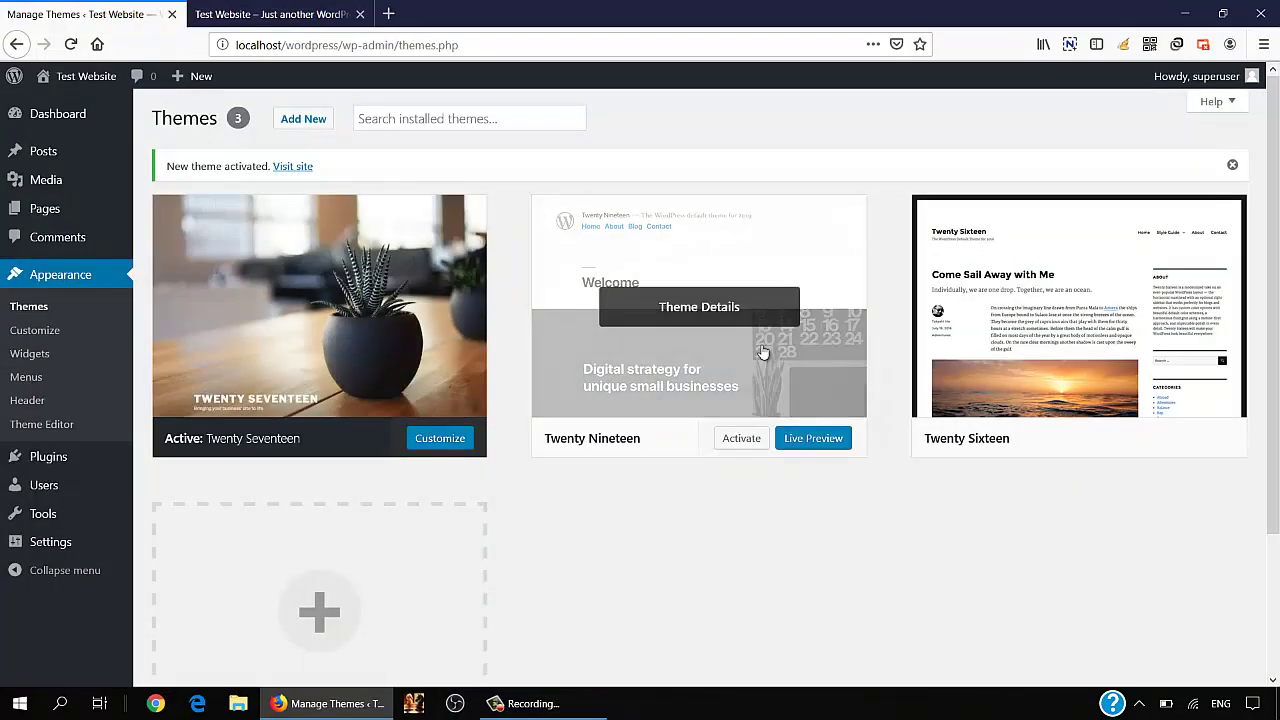